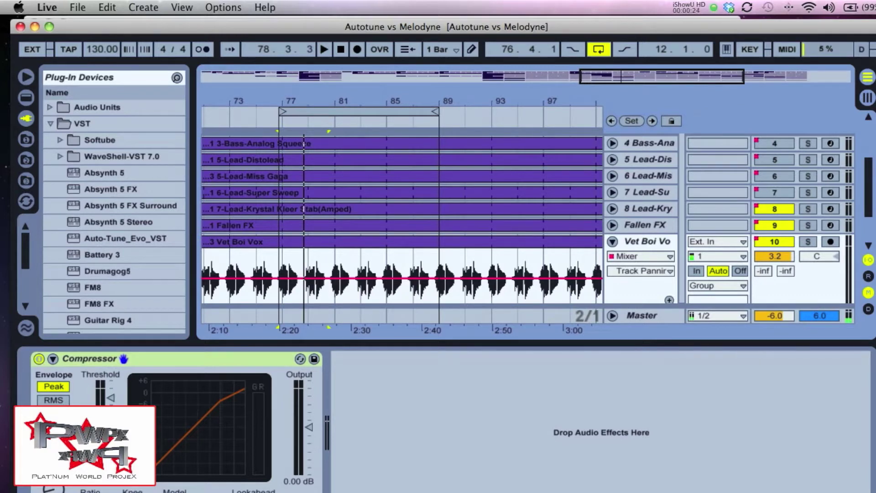
# Return to the start of the arrangement and select Auto-Tune_Evo_VST among the VST plug-ins
pyautogui.press('Home')
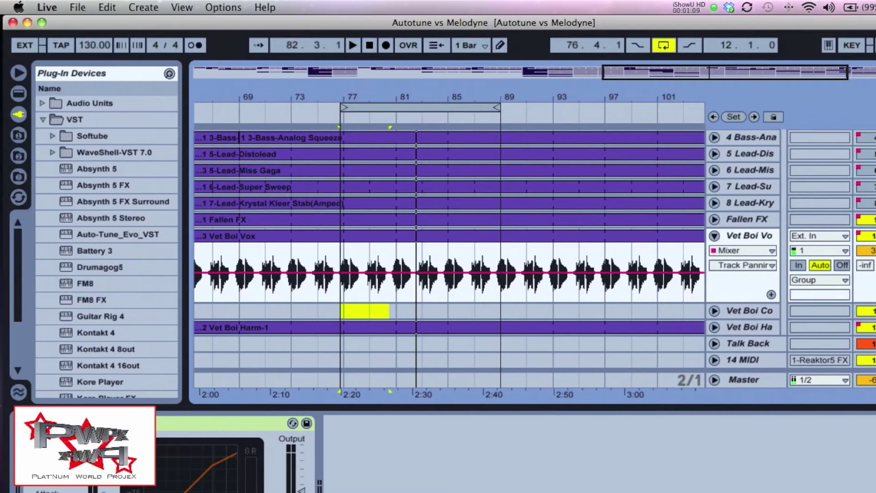
pyautogui.click(54, 235)
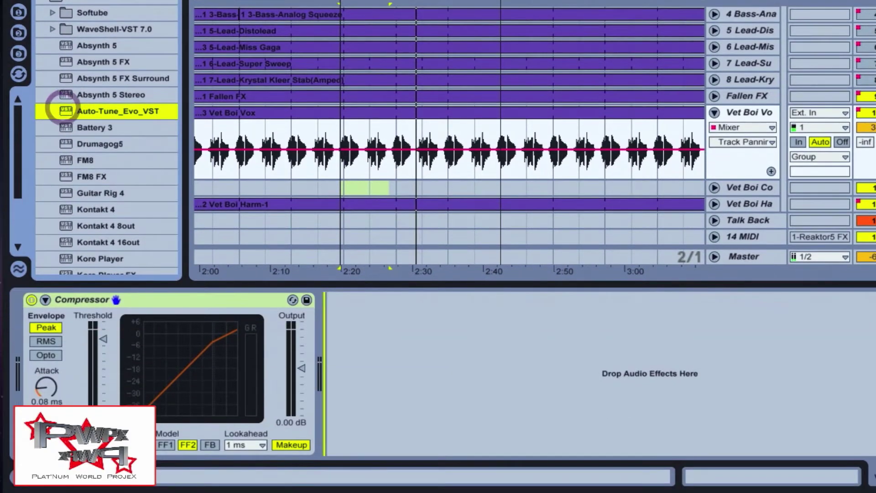
# Load Auto-Tune Evo onto the Vet Boi Vox track and position its window over the tracks
pyautogui.doubleClick(64, 111)
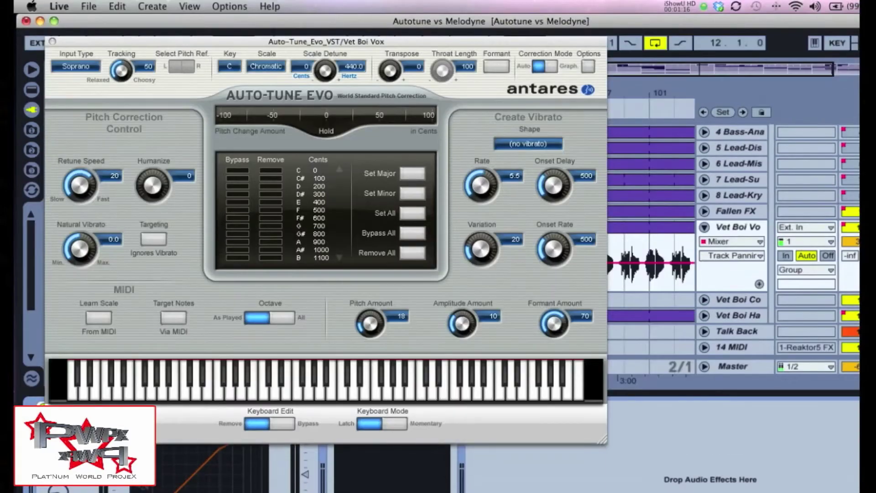
pyautogui.moveTo(141, 37); pyautogui.dragTo(192, 42)
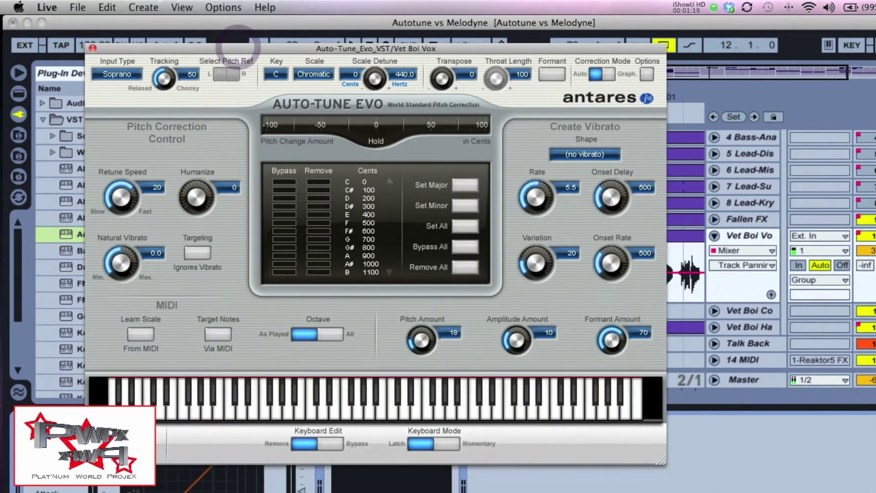
pyautogui.moveTo(232, 45); pyautogui.dragTo(329, 108)
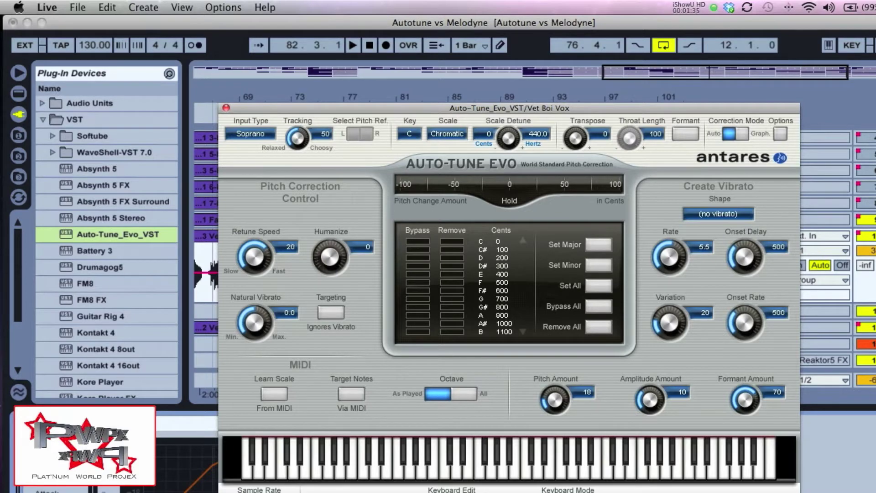
pyautogui.press('super+Tab')
pyautogui.press('super+Tab')
pyautogui.press('super+Tab')
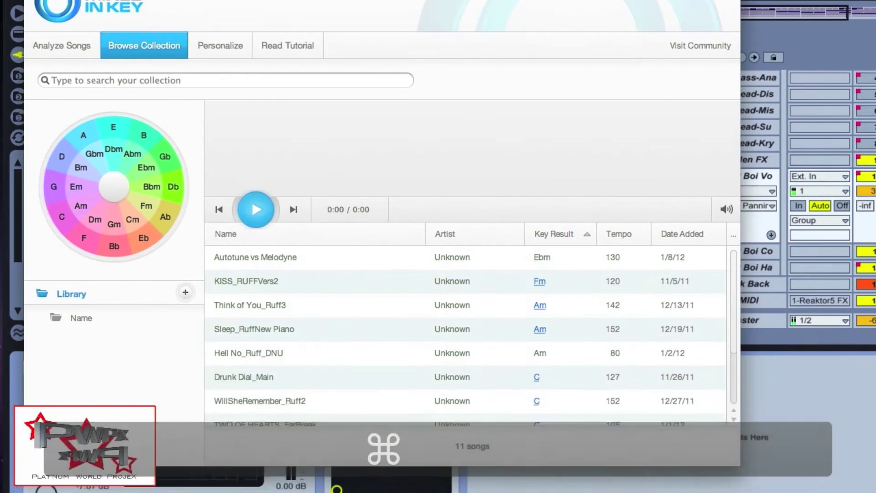
# Read the Autotune vs Melodyne key in Mixed In Key (Ebm, 130 BPM), then hide the app
pyautogui.click(251, 313)
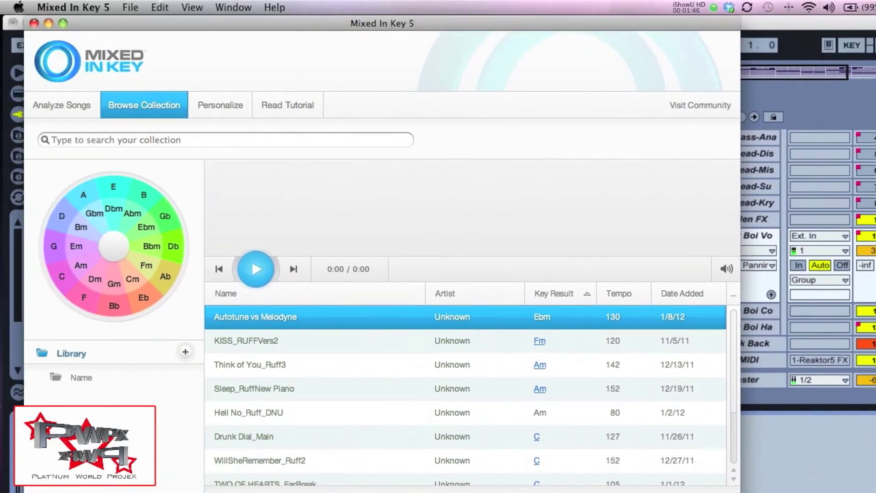
pyautogui.click(62, 102)
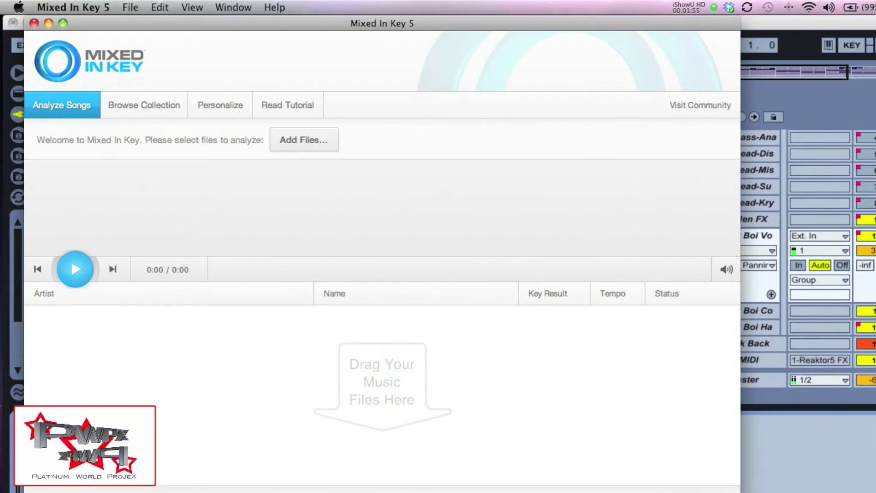
pyautogui.click(144, 104)
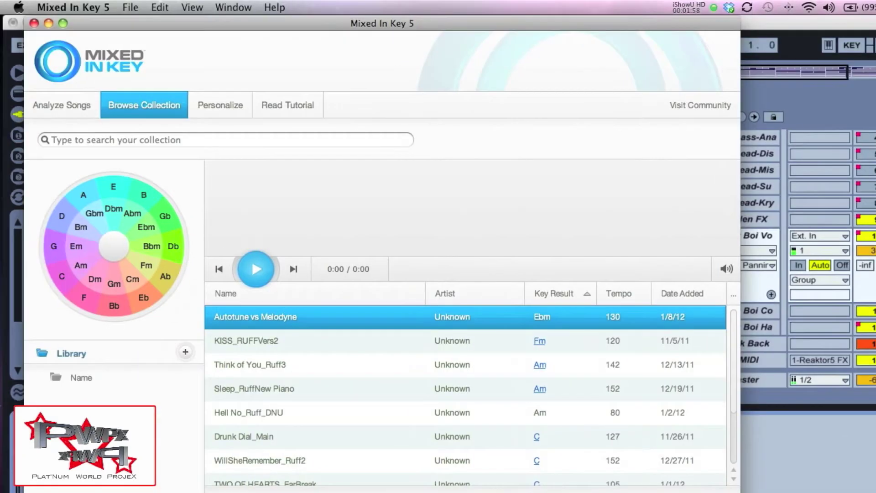
pyautogui.press('super+h')
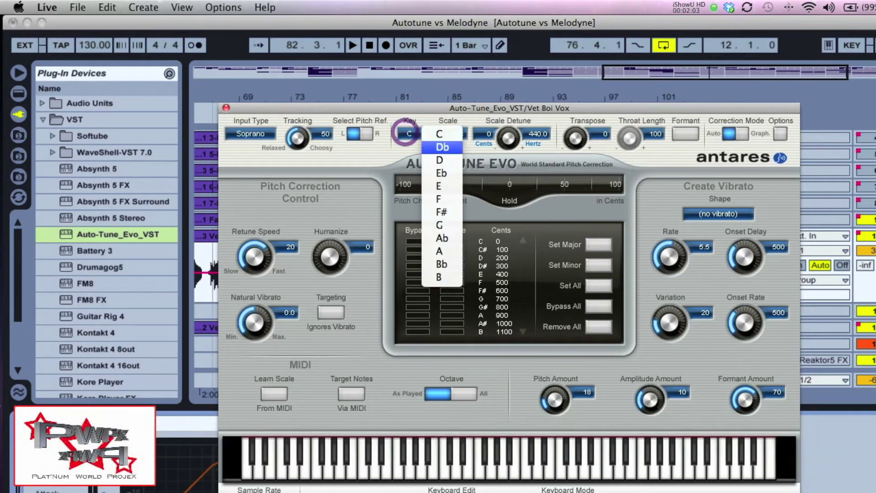
# Keep Auto-Tune Evo's scale on Chromatic and set its input type to Alto/Tenor
pyautogui.click(445, 134)
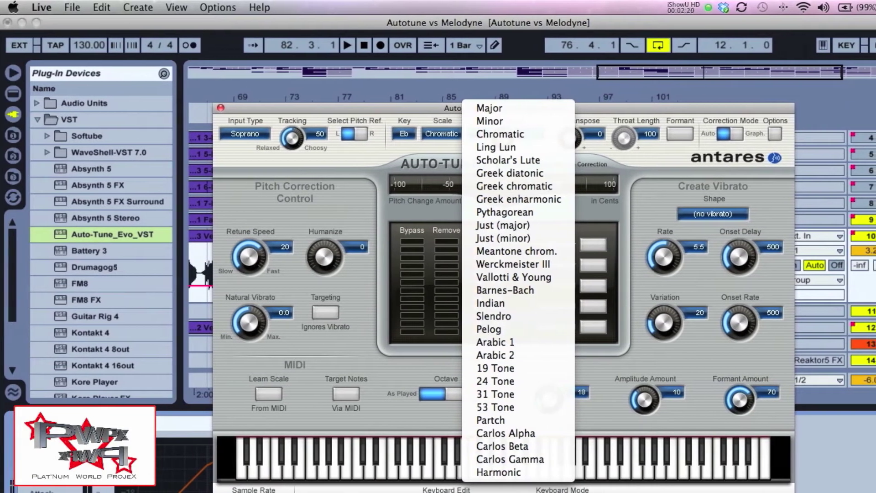
pyautogui.click(420, 113)
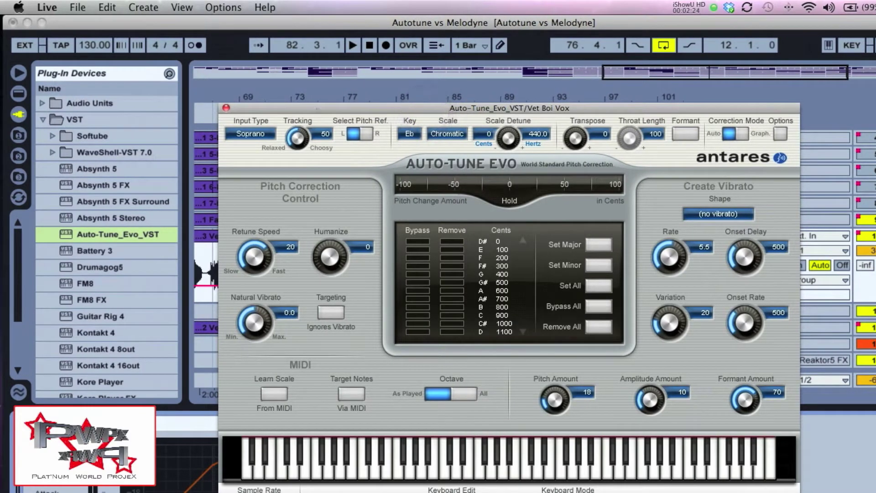
pyautogui.click(261, 132)
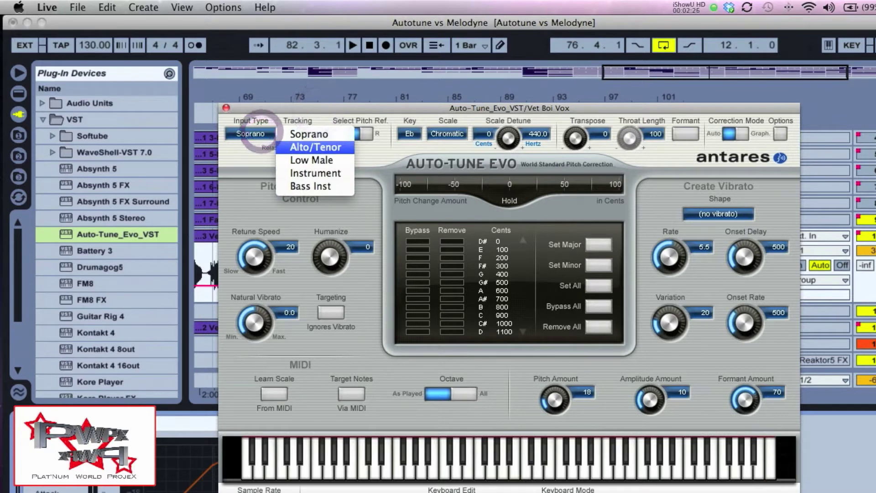
pyautogui.click(315, 147)
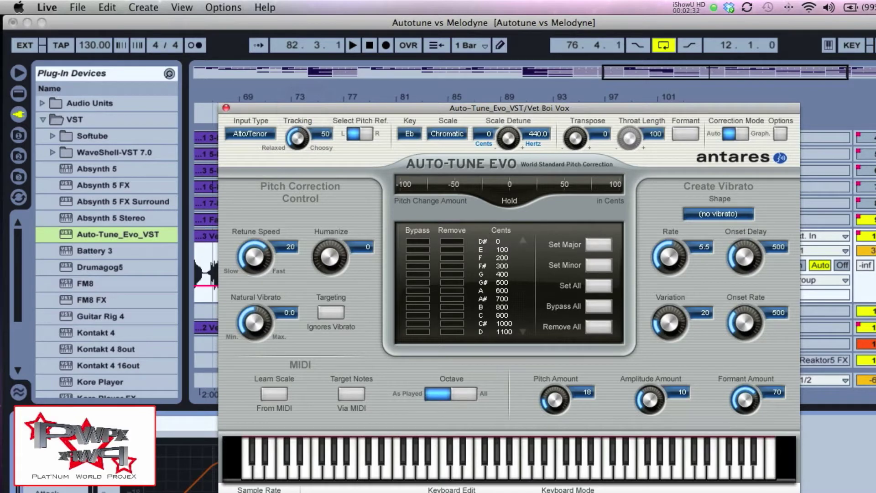
# Raise the Auto-Tune Evo window, audition the tuned vocal, and drop Retune Speed from 20 to 0
pyautogui.moveTo(398, 107); pyautogui.dragTo(468, 167)
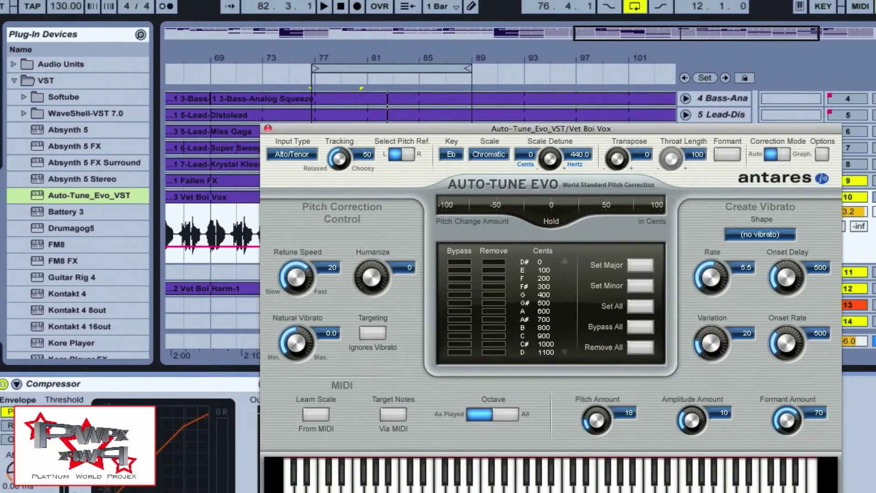
pyautogui.moveTo(457, 129); pyautogui.dragTo(449, 41)
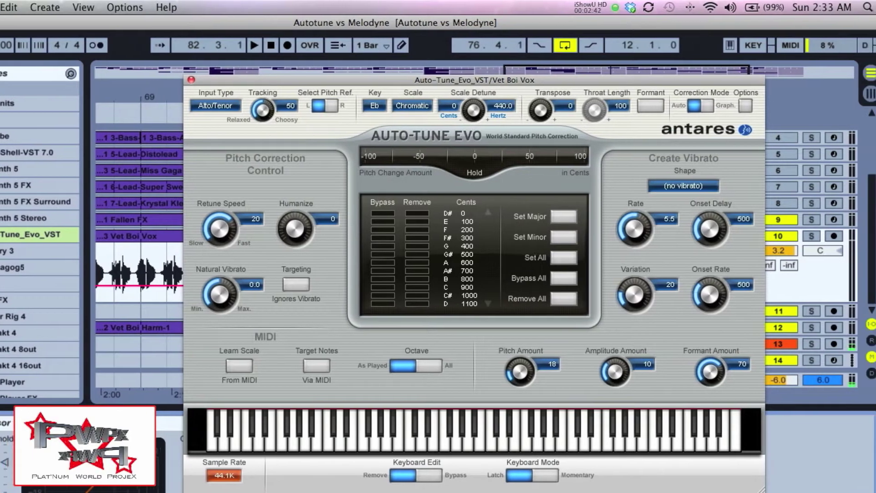
pyautogui.press('space')
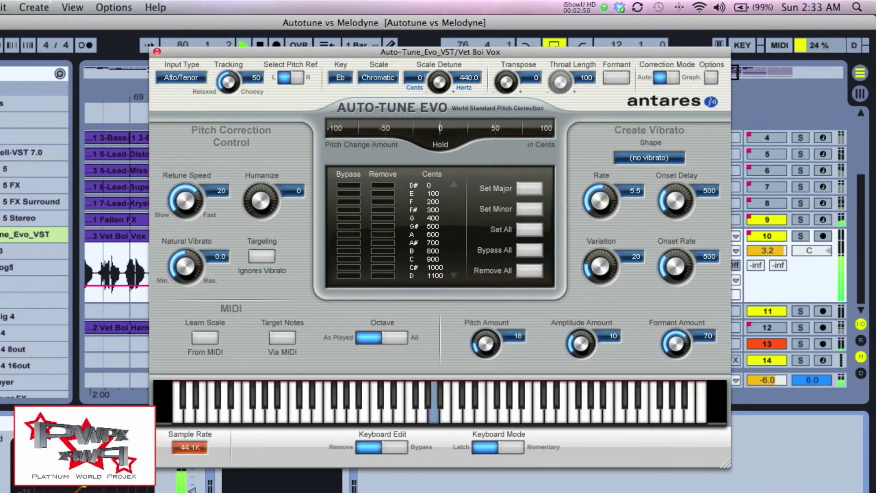
pyautogui.press('space')
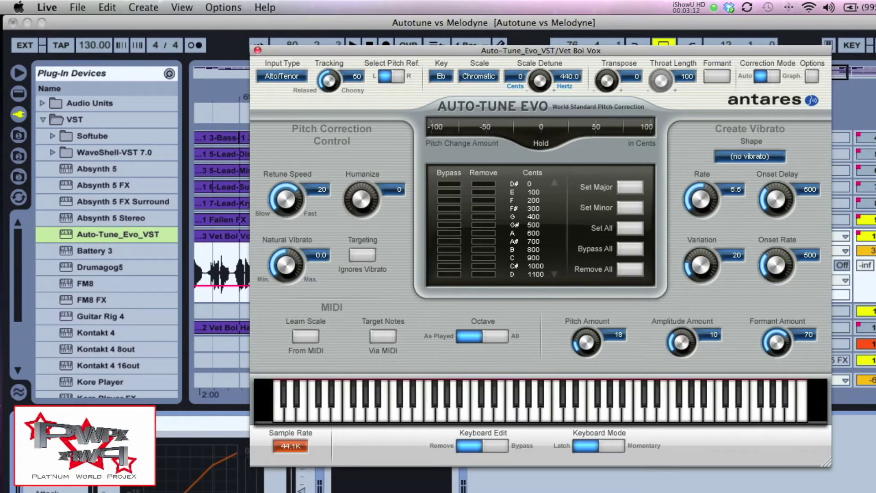
pyautogui.moveTo(292, 194); pyautogui.dragTo(288, 224)
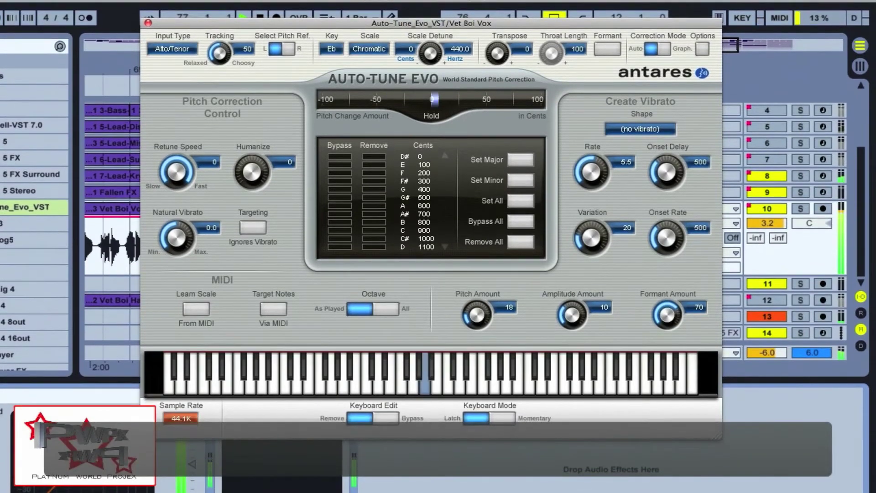
# Play the vocal and raise Auto-Tune Evo's vibrato Pitch Amount from 18 to 30
pyautogui.press('space')
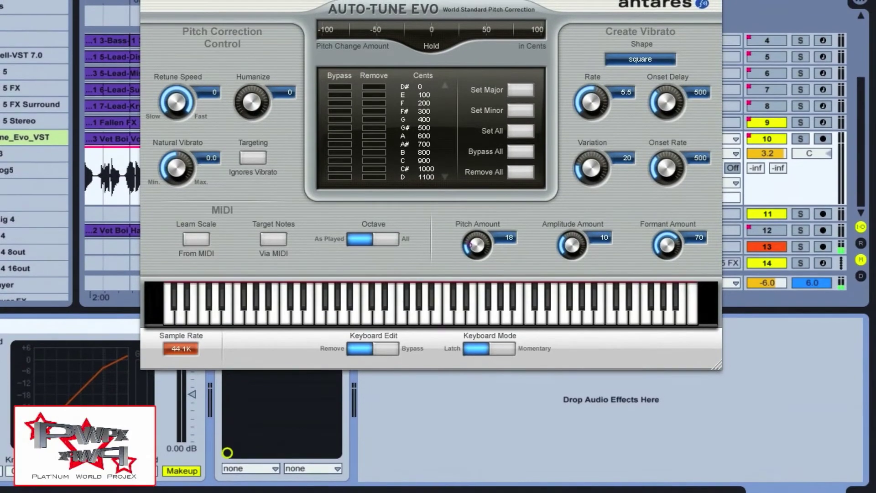
pyautogui.moveTo(476, 343); pyautogui.dragTo(476, 336)
pyautogui.moveTo(475, 249); pyautogui.dragTo(475, 242)
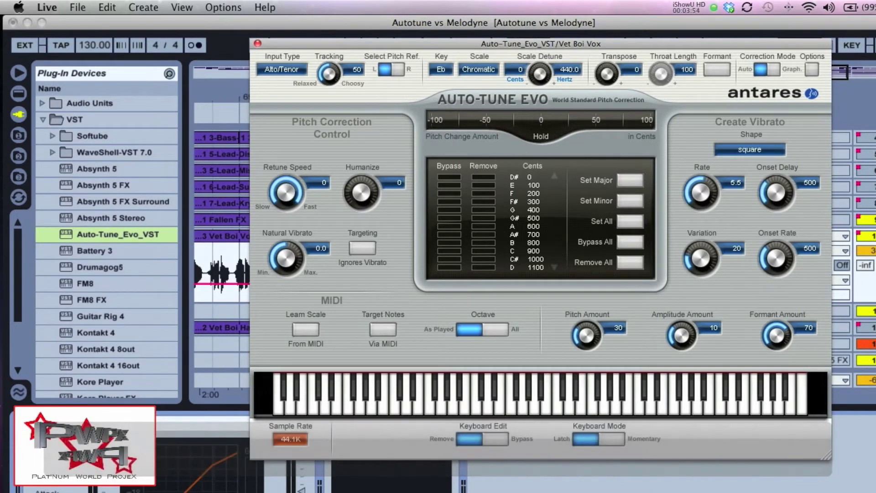
pyautogui.click(282, 69)
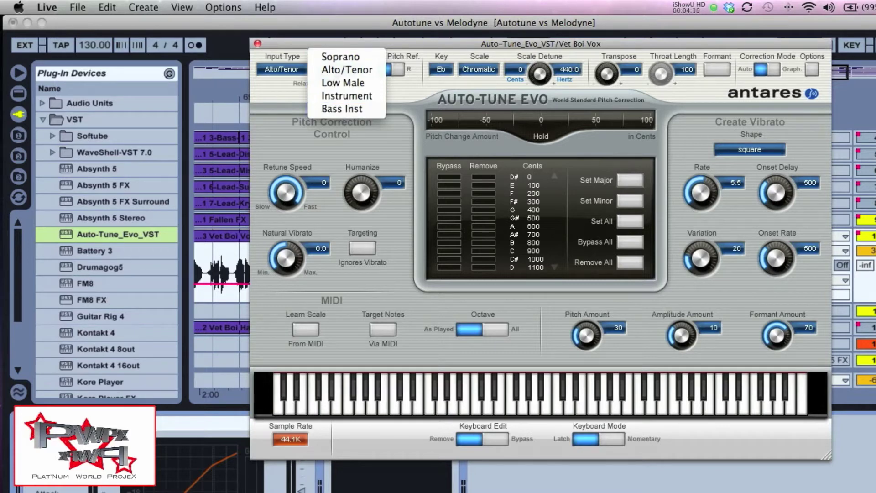
# Keep the Alto/Tenor input type, move the plug-in window up-left, and show the scale list
pyautogui.click(414, 47)
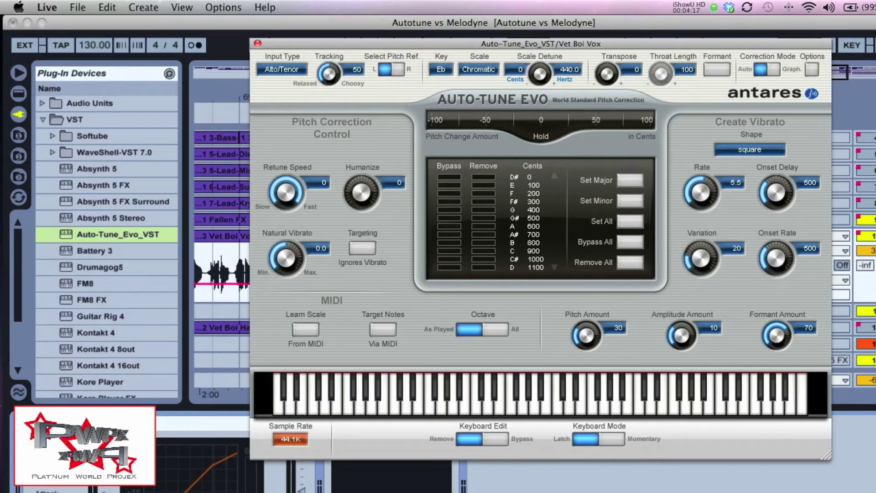
pyautogui.moveTo(458, 44); pyautogui.dragTo(429, 34)
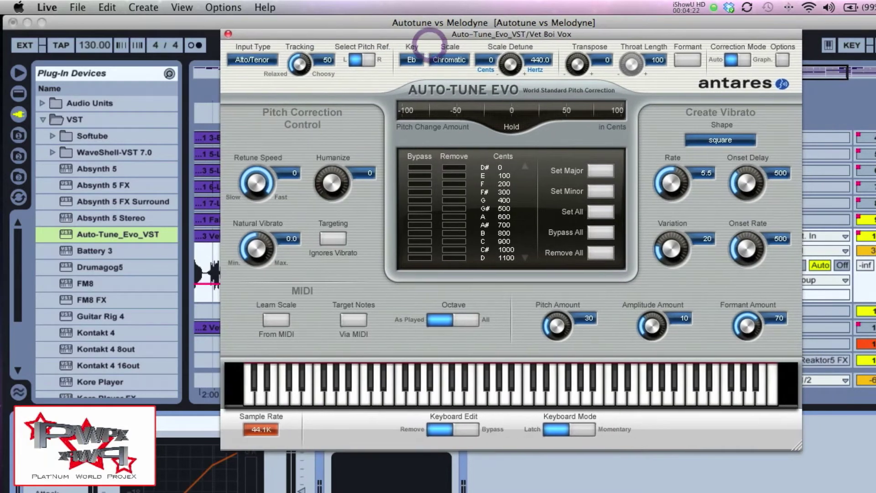
pyautogui.click(439, 60)
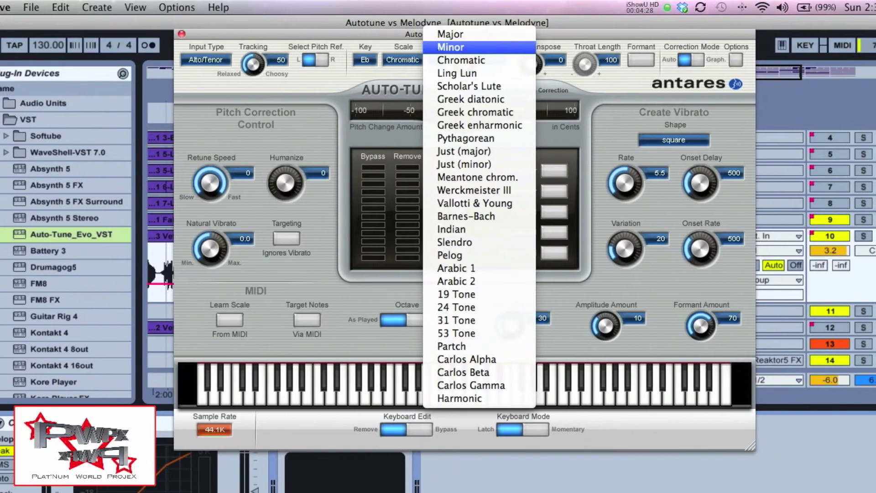
# Pick the Minor scale so Auto-Tune Evo corrects the vocal to D# minor
pyautogui.click(485, 48)
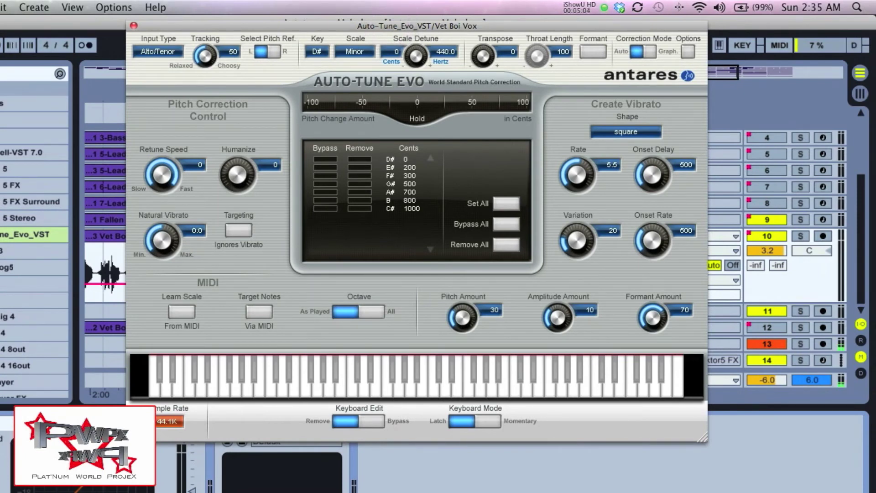
# Switch Auto-Tune Evo to Graph. correction mode, preview the vocal, and arm Track Pitch
pyautogui.click(649, 51)
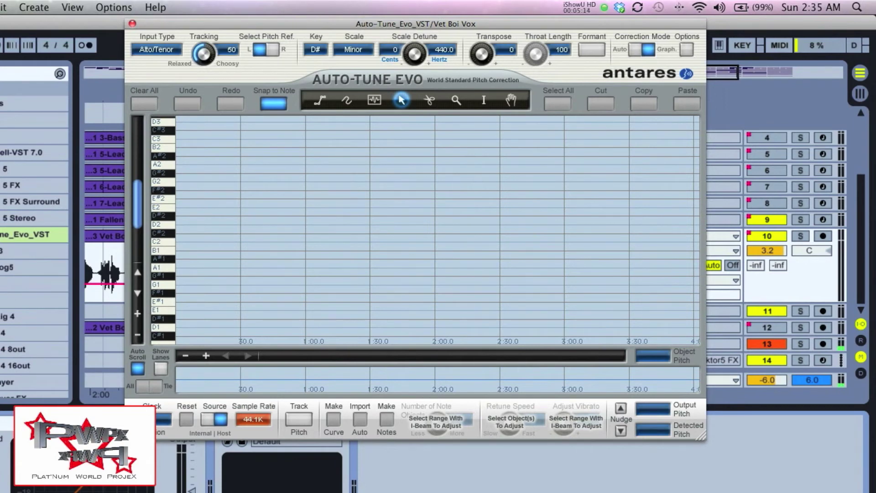
pyautogui.press('space')
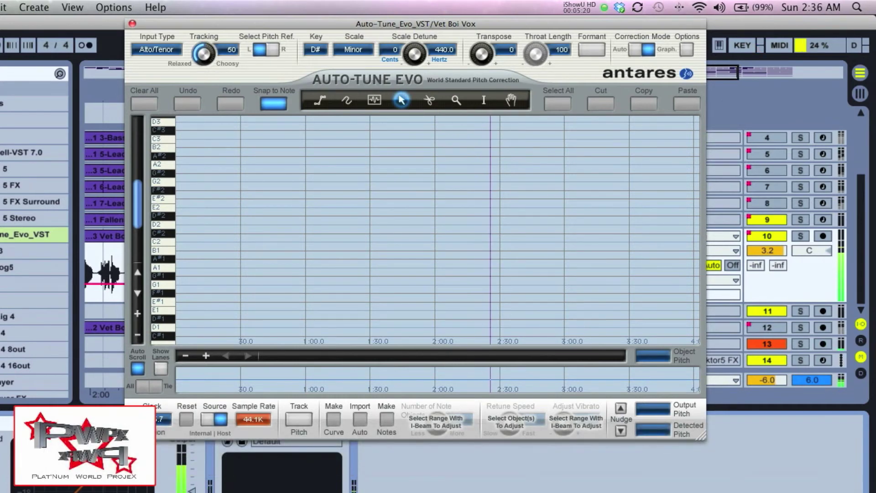
pyautogui.press('space')
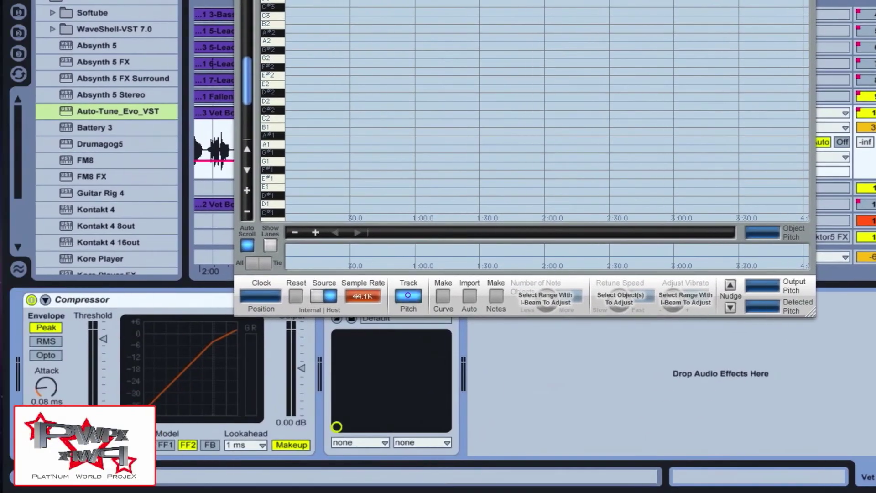
pyautogui.click(408, 295)
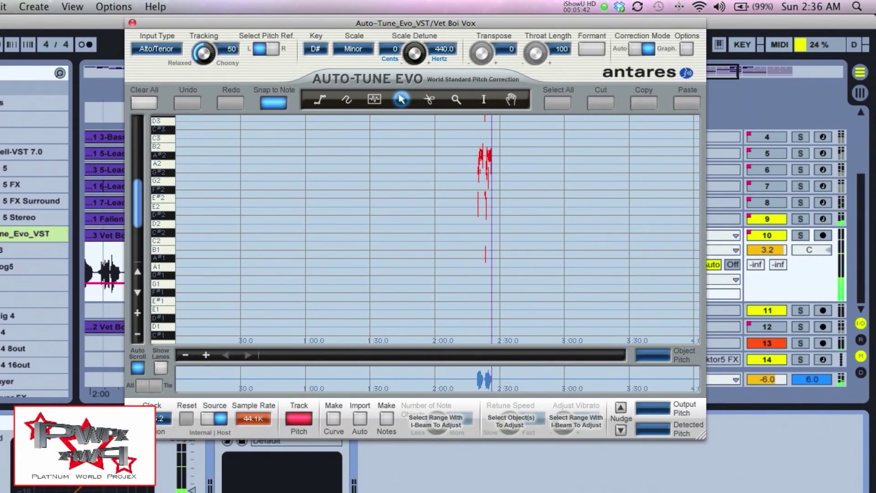
# Stop Track Pitch after capturing the 2:20–2:22 phrase and shift the plug-in window left
pyautogui.click(299, 418)
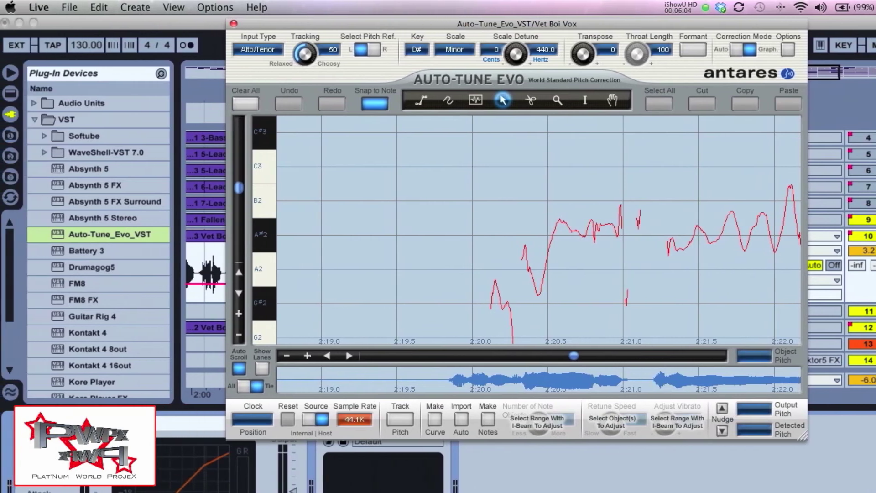
pyautogui.moveTo(457, 23); pyautogui.dragTo(450, 24)
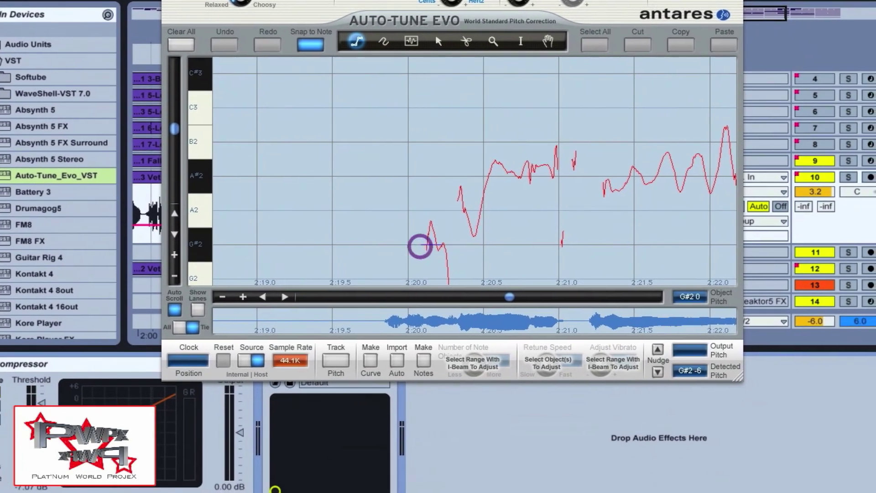
# Draw a G#2 correction line from about 2:20 to 2:23.7, playing back to check it
pyautogui.click(447, 256)
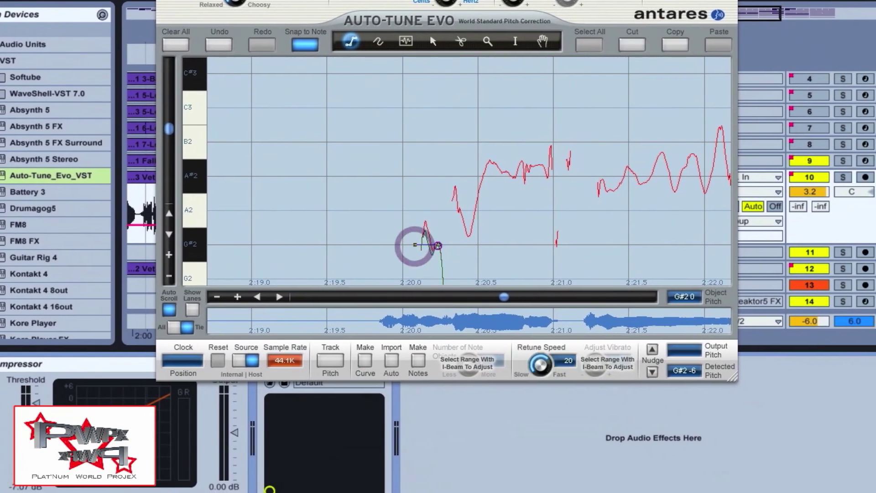
pyautogui.click(416, 276)
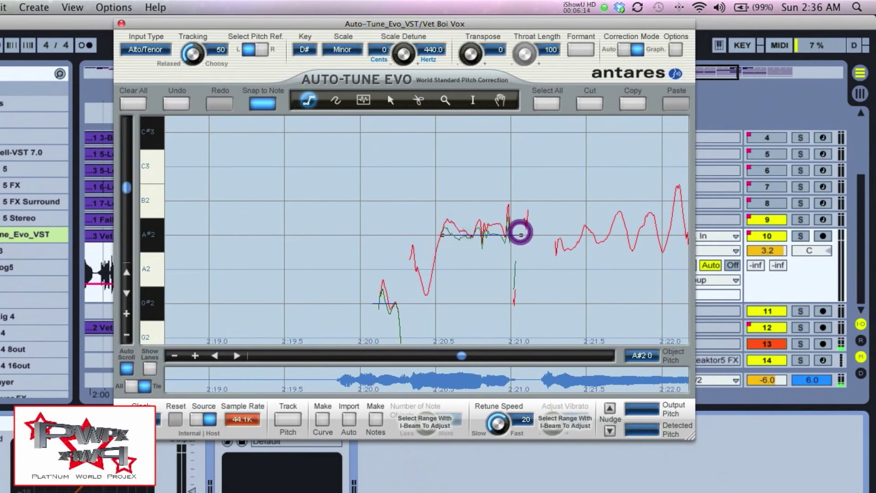
pyautogui.press('space')
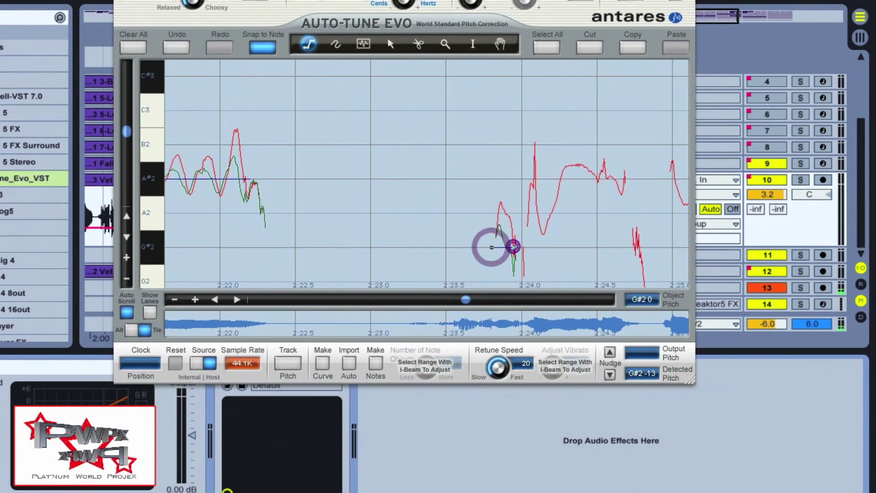
pyautogui.doubleClick(514, 246)
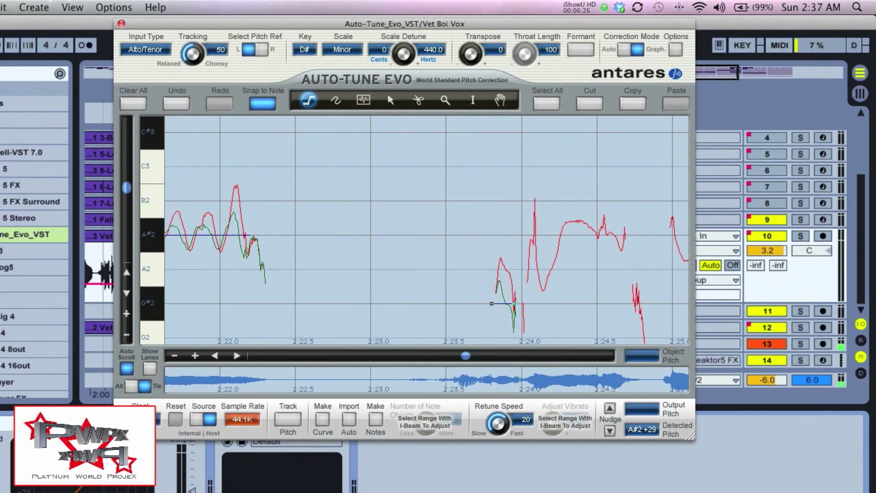
# Draw A#2 correction lines, including across the vibrato near 2:25.5, and begin an F#2 line
pyautogui.doubleClick(619, 235)
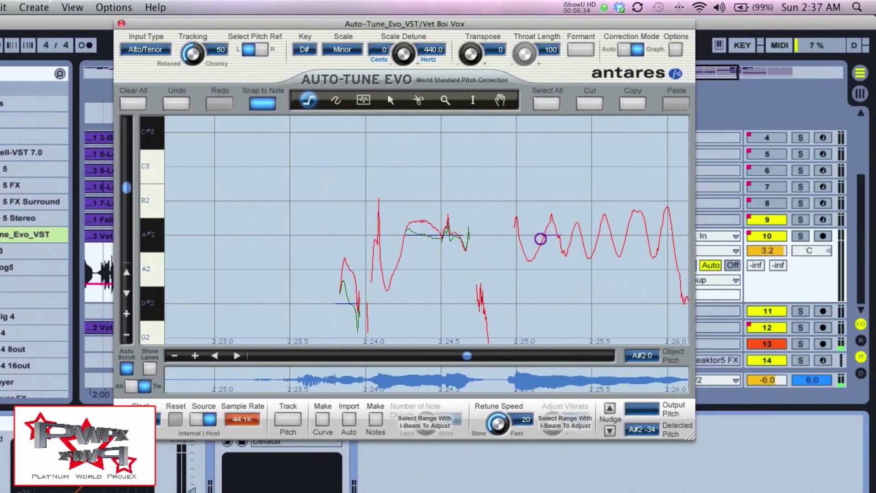
pyautogui.doubleClick(541, 237)
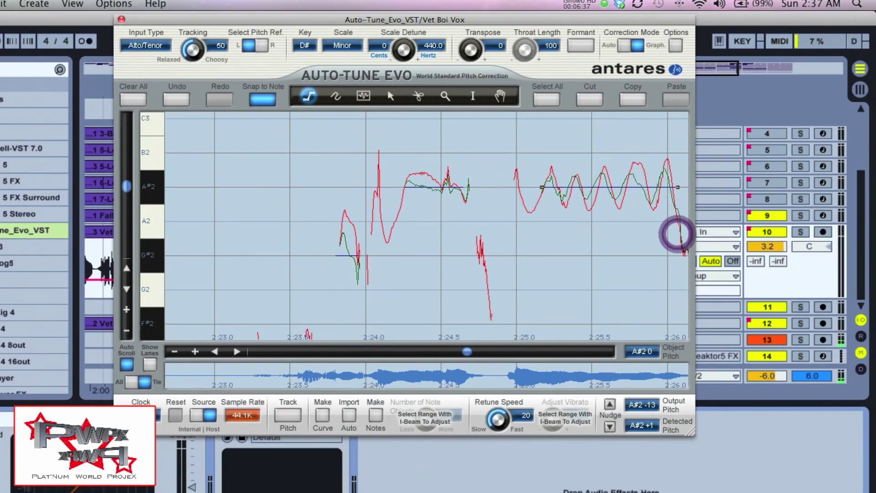
pyautogui.scroll(-5, 677, 236)
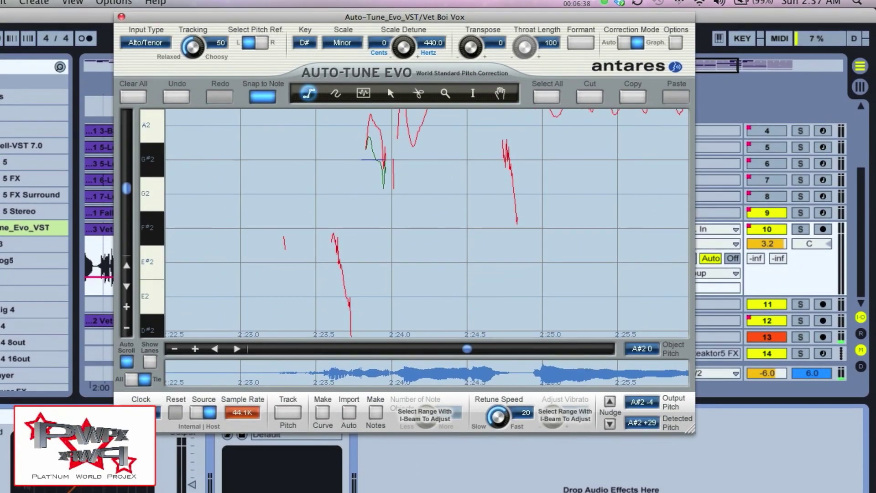
pyautogui.scroll(-1, 427, 223)
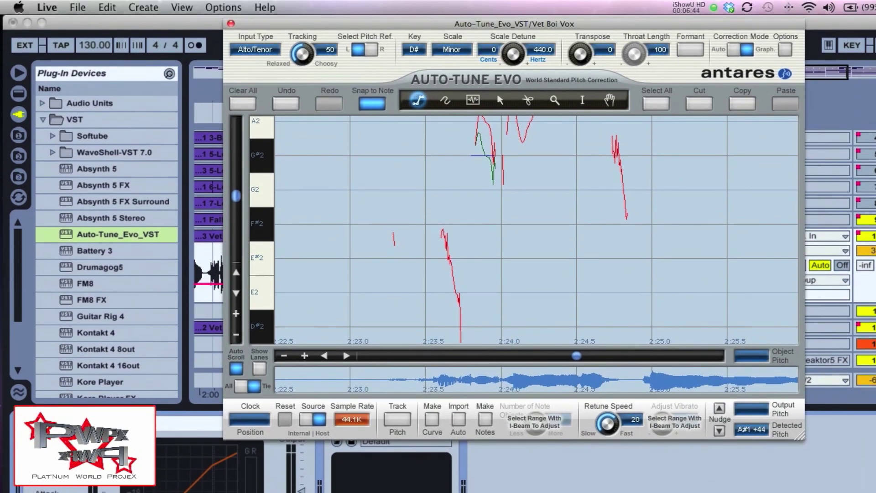
pyautogui.click(432, 223)
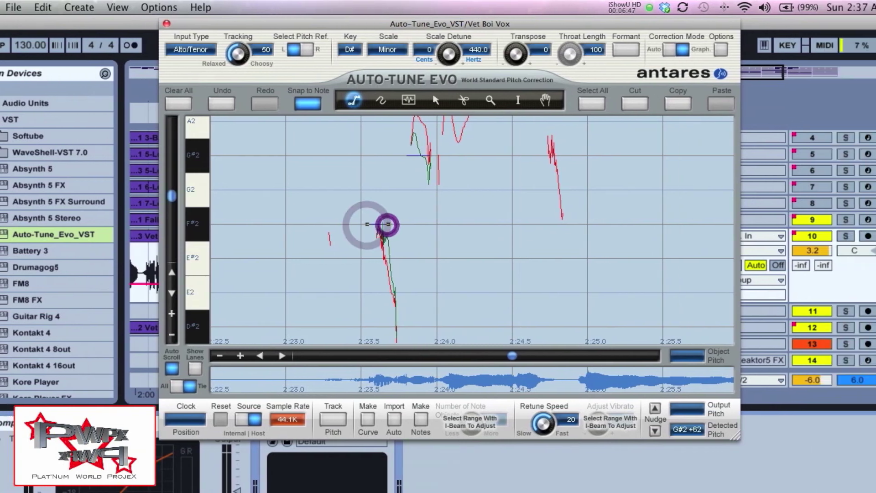
# Finish the F#2 line near 2:23.5 and play back the corrected vocal from around 2:20
pyautogui.doubleClick(454, 223)
pyautogui.press('space')
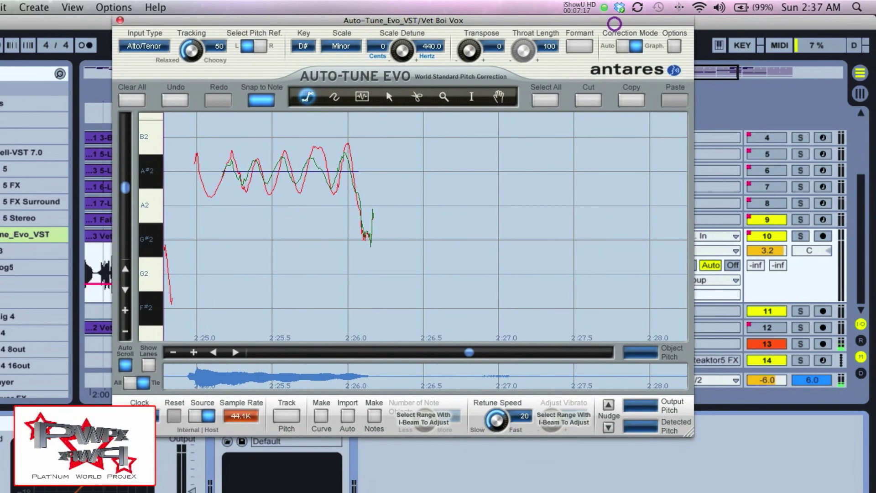
# Switch Auto-Tune Evo's Correction Mode back to Auto, keeping the D# minor scale
pyautogui.click(624, 48)
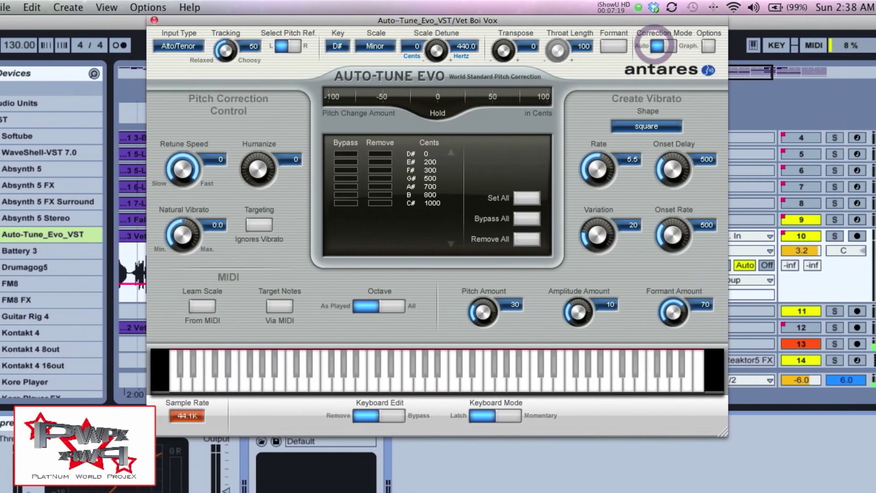